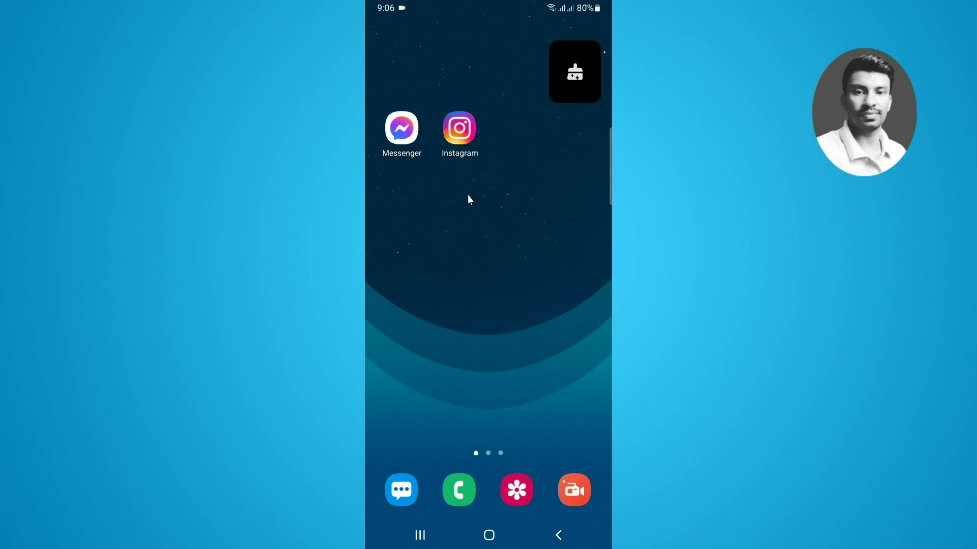
- Launch Instagram and swipe through the stories row, then back to its start
{"action": "left_click", "coordinate": [465, 141]}
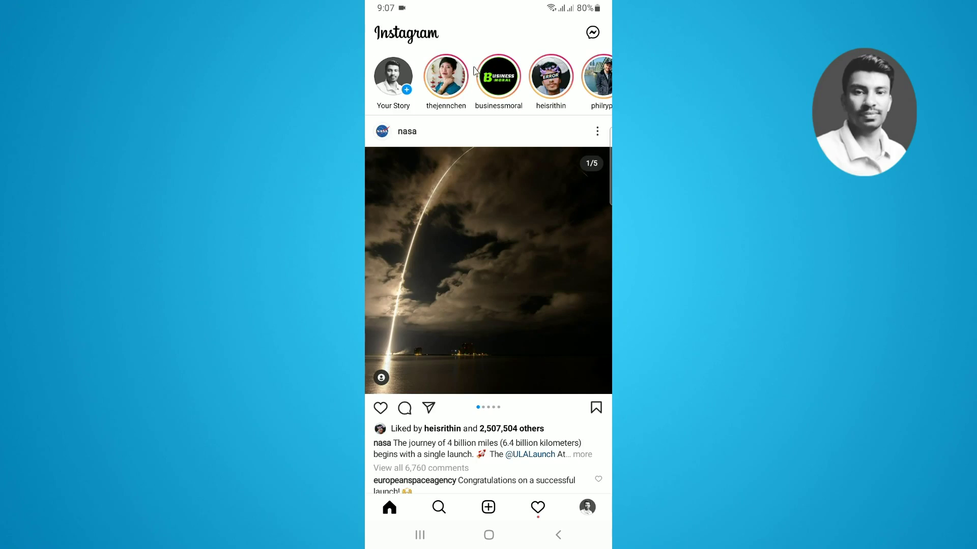
{"action": "left_click_drag", "start_coordinate": [563, 81], "coordinate": [428, 77]}
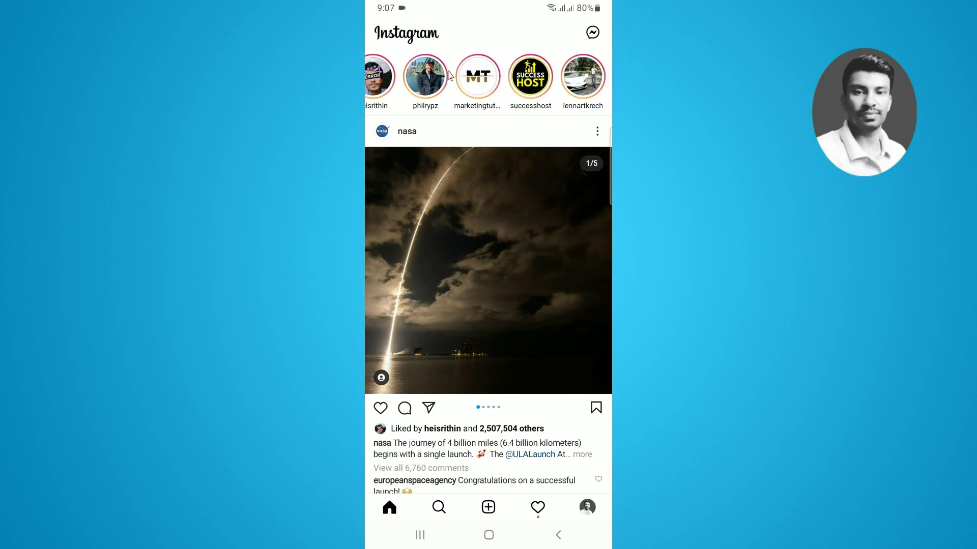
{"action": "left_click_drag", "start_coordinate": [590, 76], "coordinate": [437, 76]}
{"action": "left_click_drag", "start_coordinate": [569, 76], "coordinate": [438, 76]}
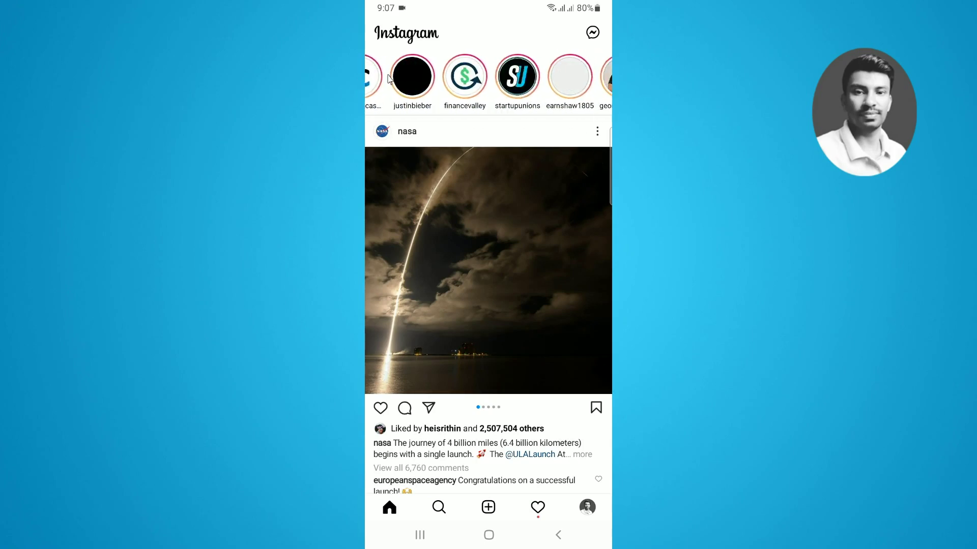
{"action": "left_click_drag", "start_coordinate": [371, 77], "coordinate": [580, 77]}
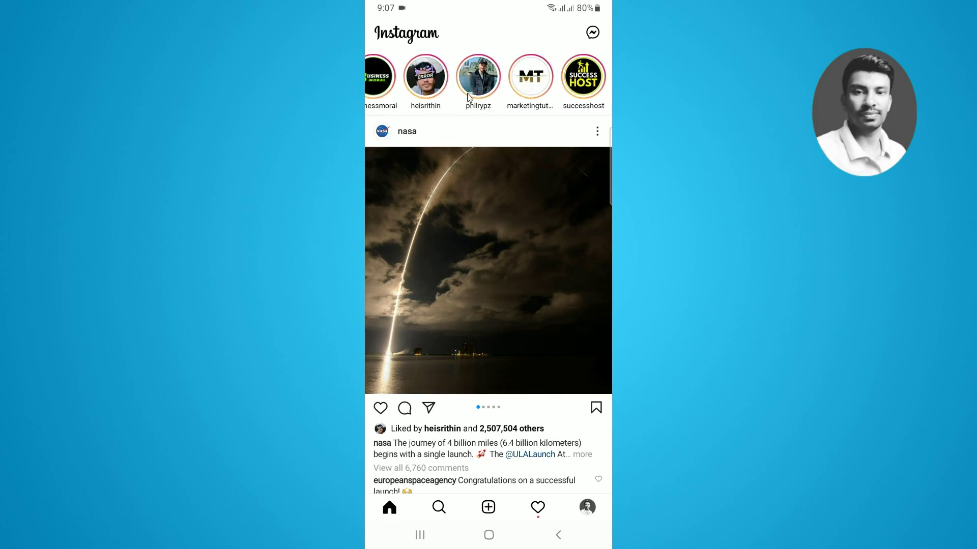
{"action": "left_click_drag", "start_coordinate": [420, 84], "coordinate": [570, 82]}
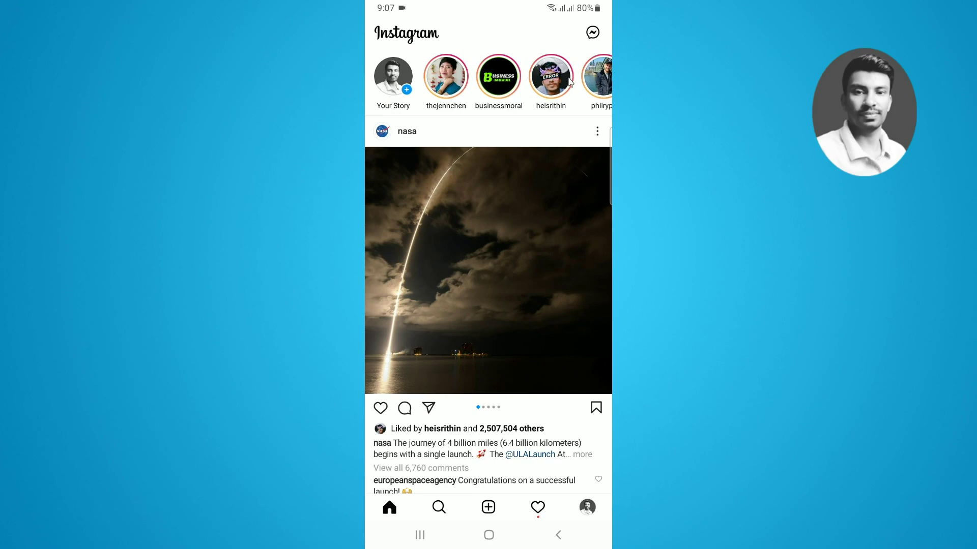
{"action": "left_click", "coordinate": [442, 74]}
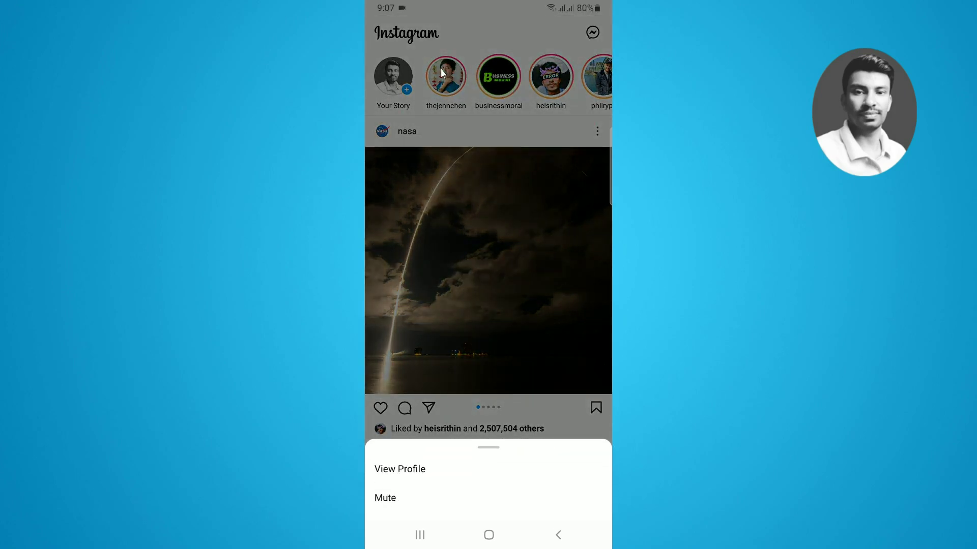
{"action": "left_click", "coordinate": [387, 498]}
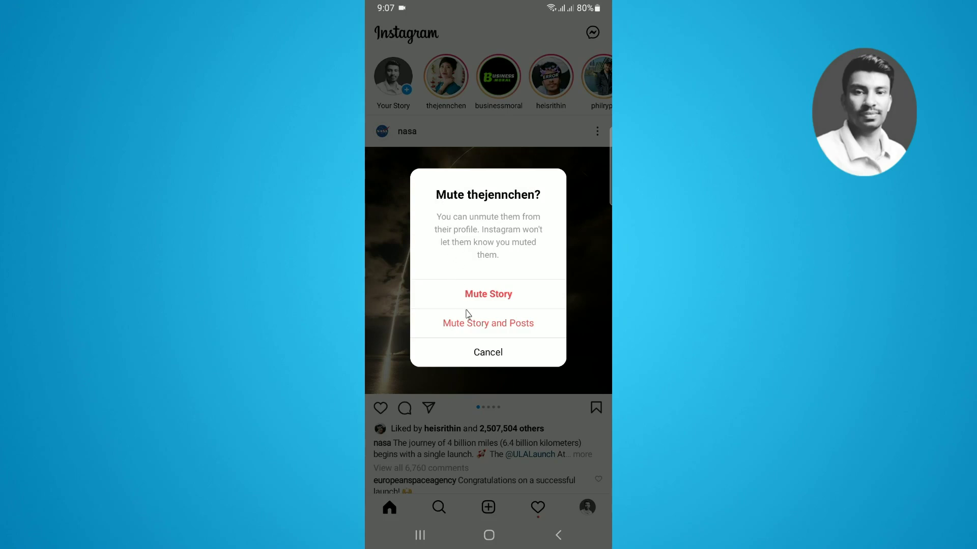
{"action": "left_click", "coordinate": [498, 296]}
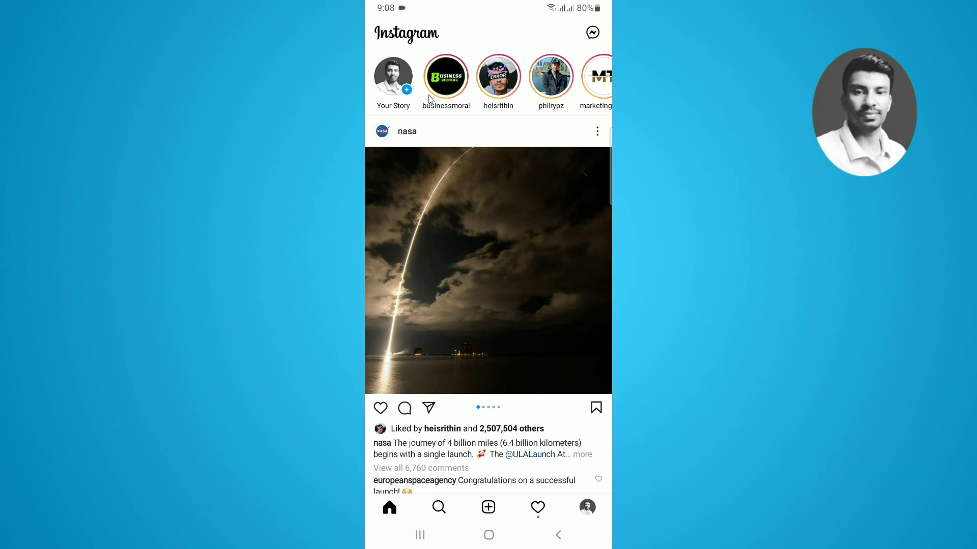
- Go from your profile menu to Settings > Privacy and scroll down to Connections
{"action": "left_click", "coordinate": [587, 508]}
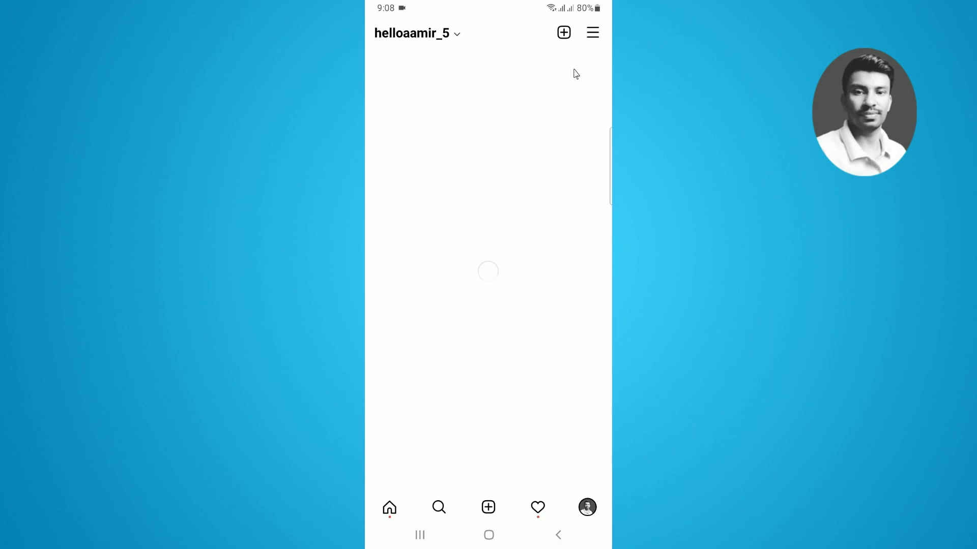
{"action": "left_click", "coordinate": [591, 34]}
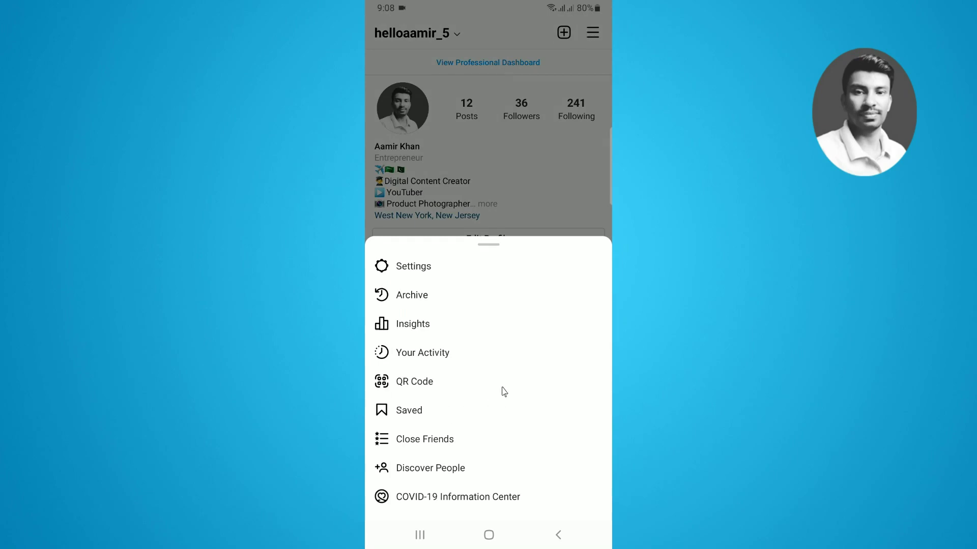
{"action": "left_click", "coordinate": [417, 271]}
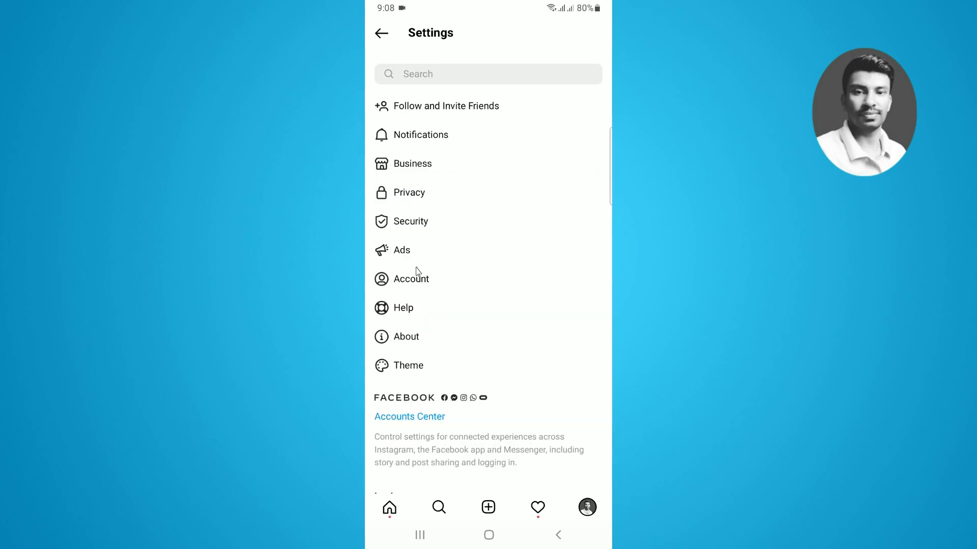
{"action": "scroll", "coordinate": [417, 271], "scroll_direction": "down", "scroll_amount": 3}
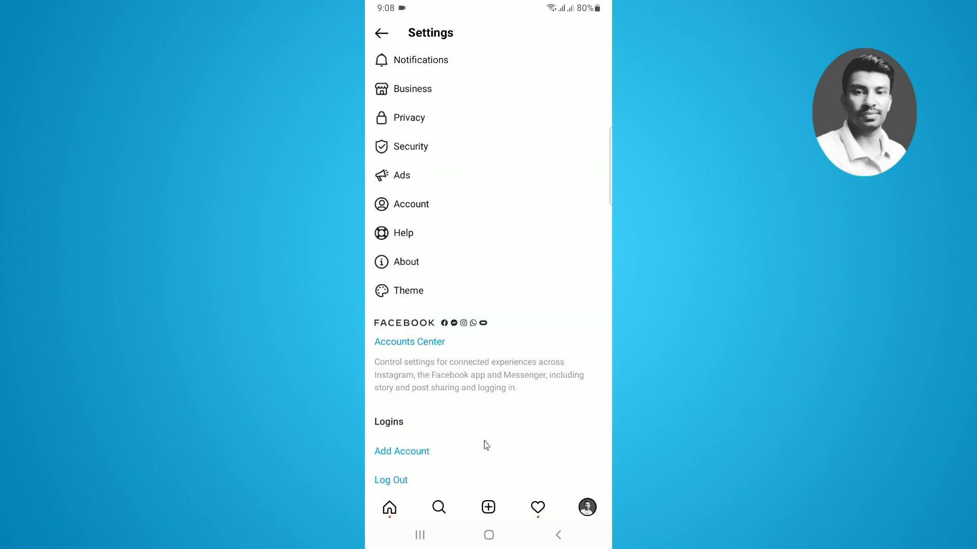
{"action": "left_click", "coordinate": [407, 120]}
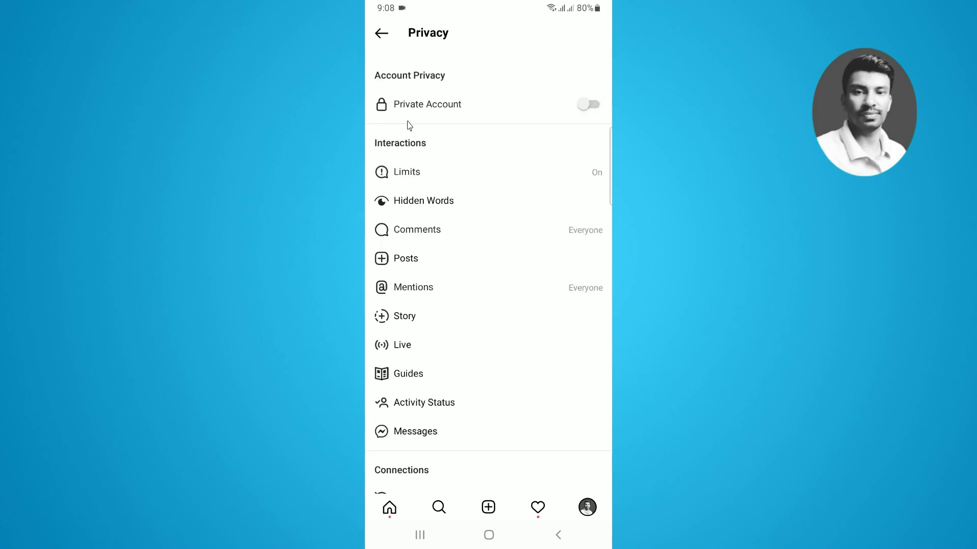
{"action": "scroll", "coordinate": [409, 128], "scroll_direction": "down", "scroll_amount": 3}
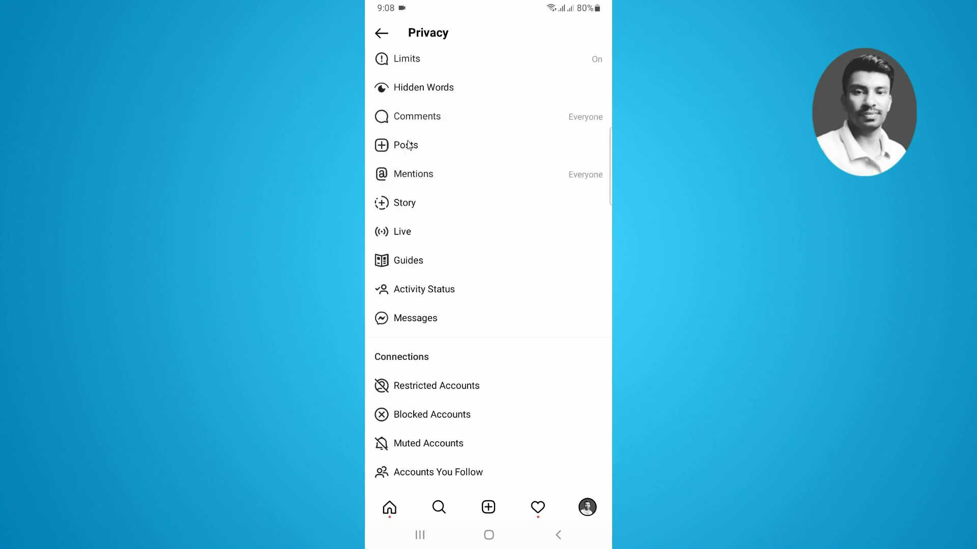
{"action": "left_click", "coordinate": [397, 452]}
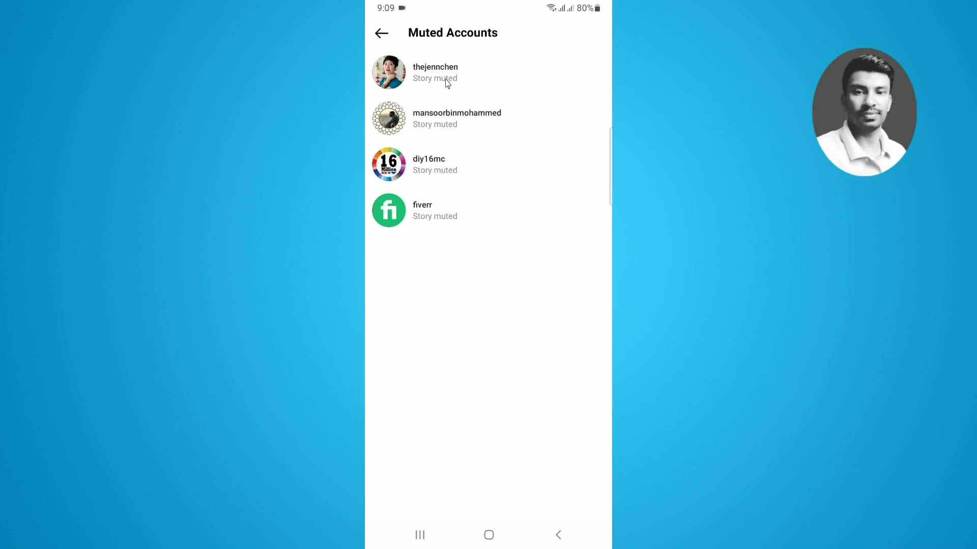
{"action": "left_click", "coordinate": [394, 73]}
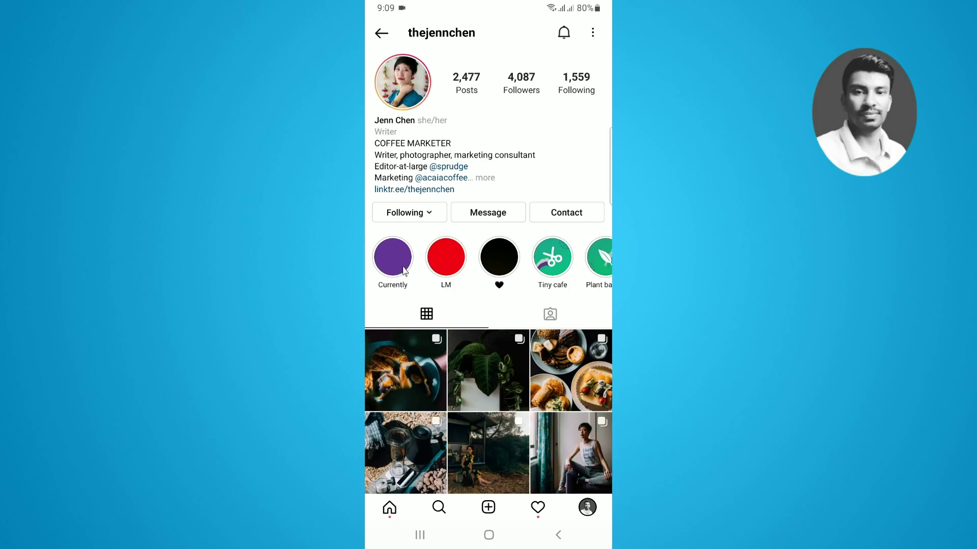
{"action": "left_click", "coordinate": [431, 213]}
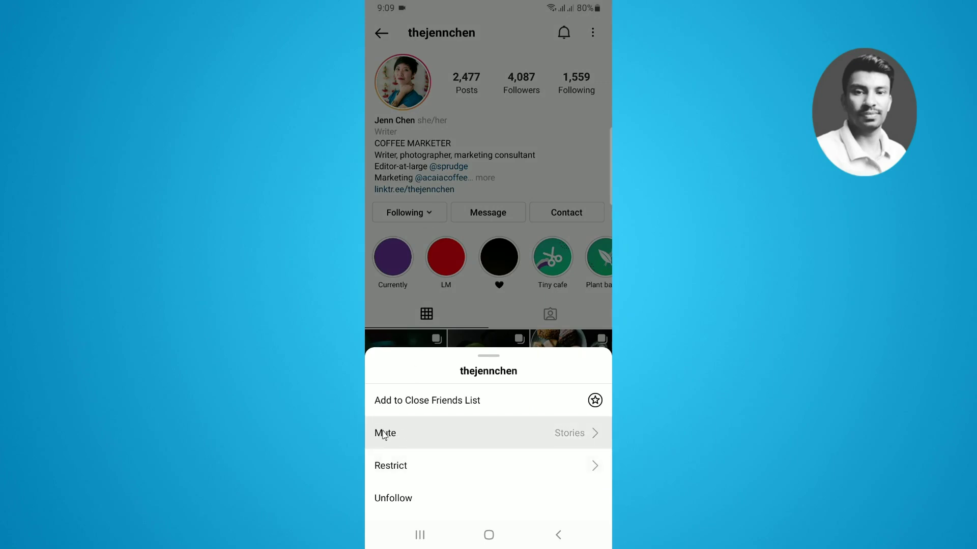
{"action": "left_click", "coordinate": [452, 434]}
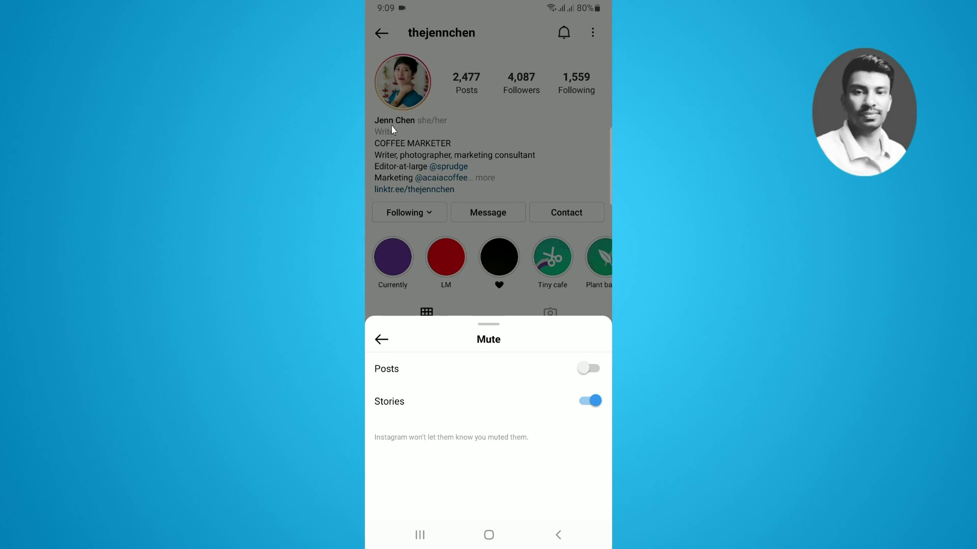
{"action": "left_click", "coordinate": [526, 387]}
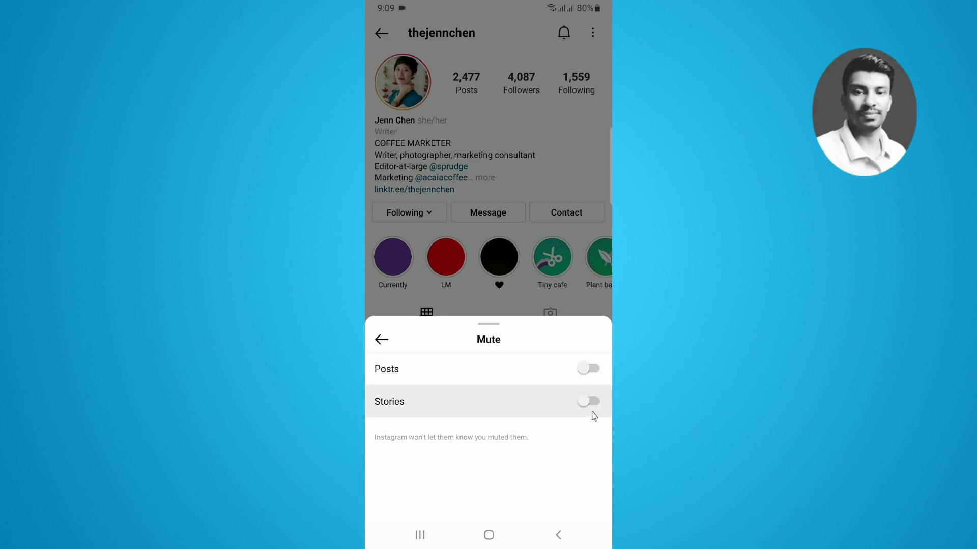
{"action": "left_click", "coordinate": [583, 535]}
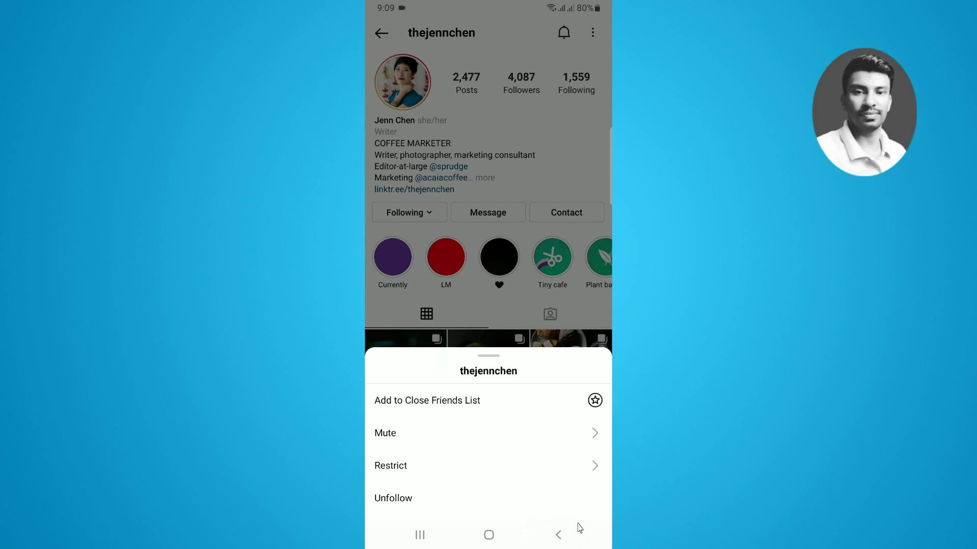
{"action": "left_click", "coordinate": [540, 440]}
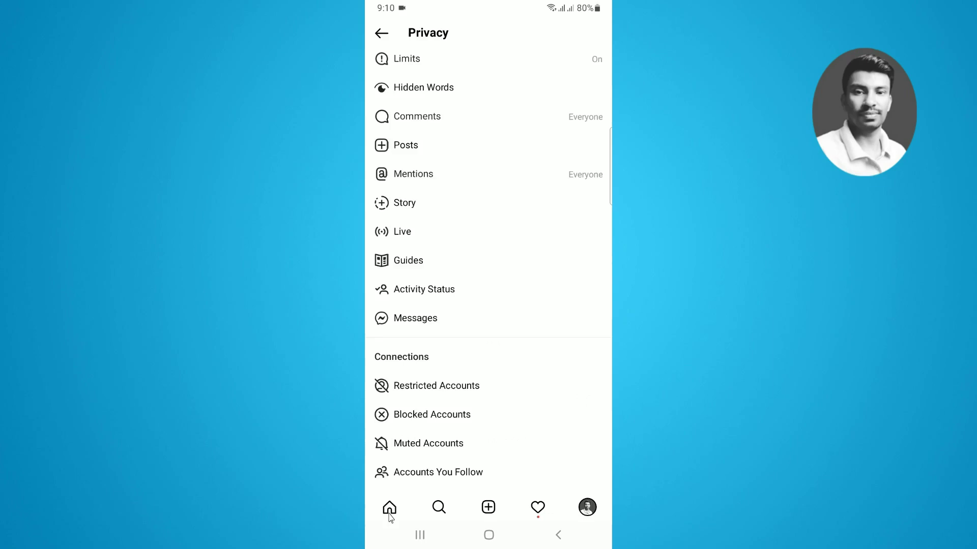
{"action": "left_click", "coordinate": [390, 507]}
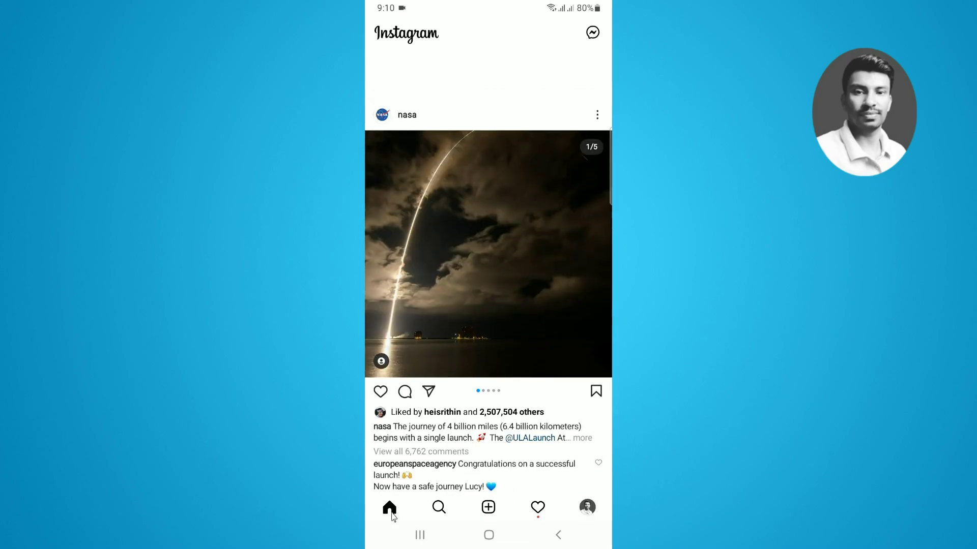
{"action": "left_click_drag", "start_coordinate": [471, 113], "coordinate": [538, 489]}
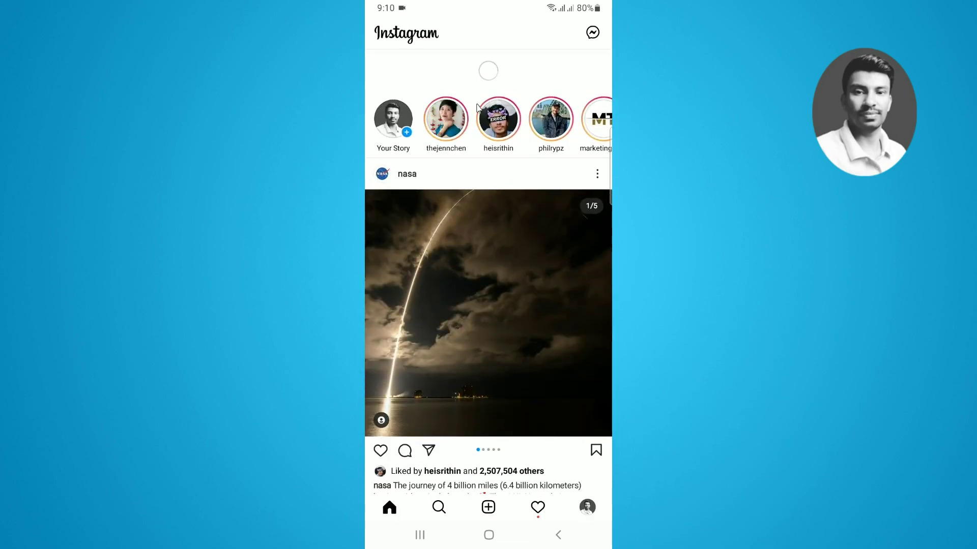
{"action": "scroll", "coordinate": [443, 82], "scroll_direction": "down", "scroll_amount": 1}
{"action": "scroll", "coordinate": [443, 66], "scroll_direction": "up", "scroll_amount": 1}
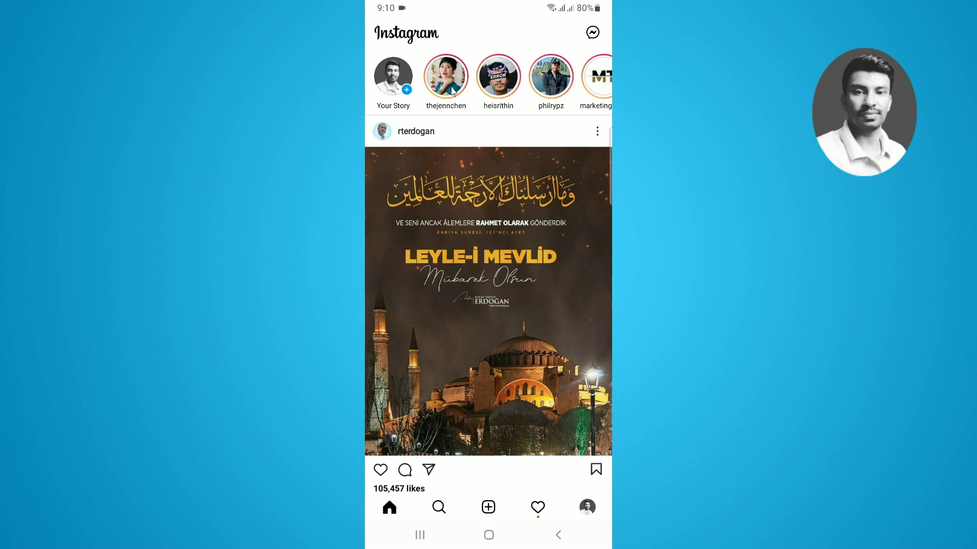
- Scroll down and back up twice, ending on the Privacy settings page with Connections showing
{"action": "scroll", "coordinate": [488, 305], "scroll_direction": "down", "scroll_amount": 5}
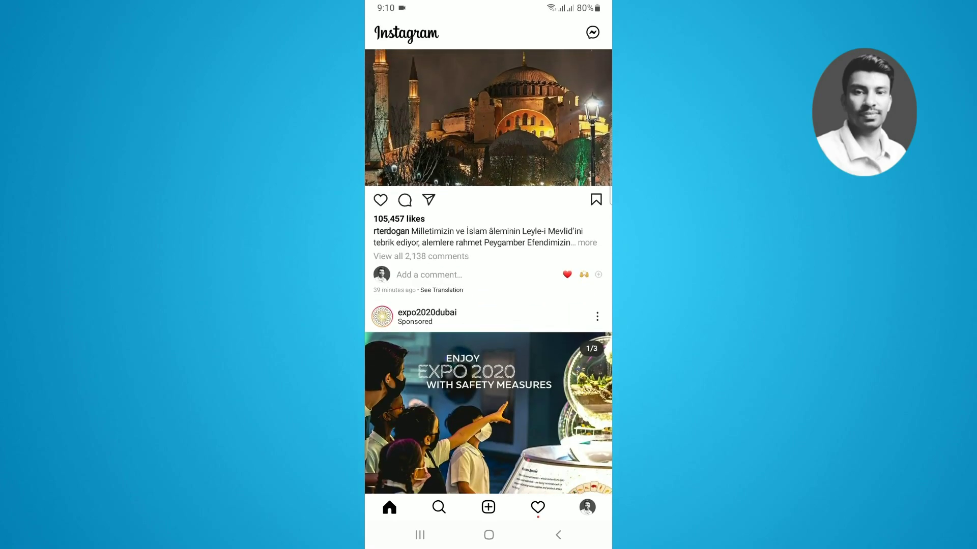
{"action": "scroll", "coordinate": [488, 305], "scroll_direction": "up", "scroll_amount": 5}
{"action": "scroll", "coordinate": [488, 271], "scroll_direction": "down", "scroll_amount": 5}
{"action": "scroll", "coordinate": [488, 271], "scroll_direction": "up", "scroll_amount": 5}
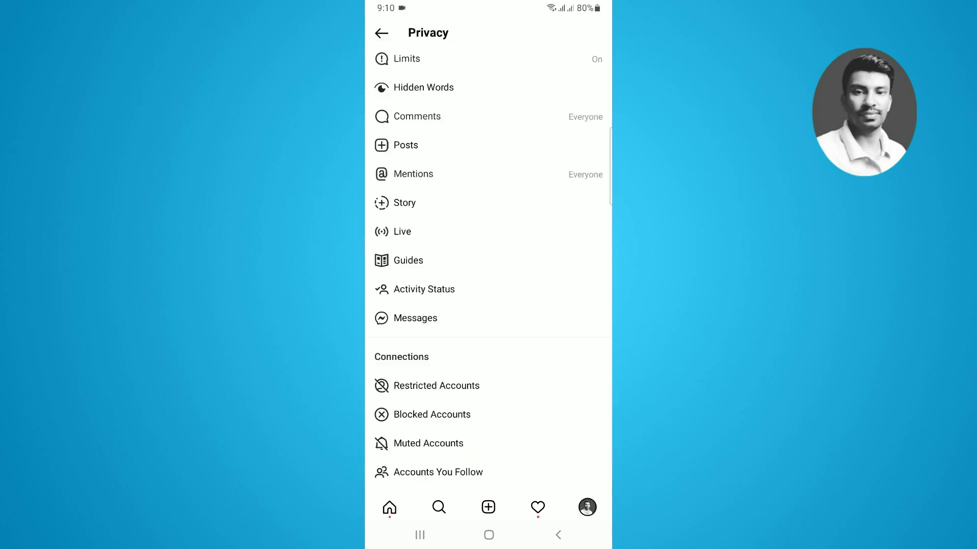